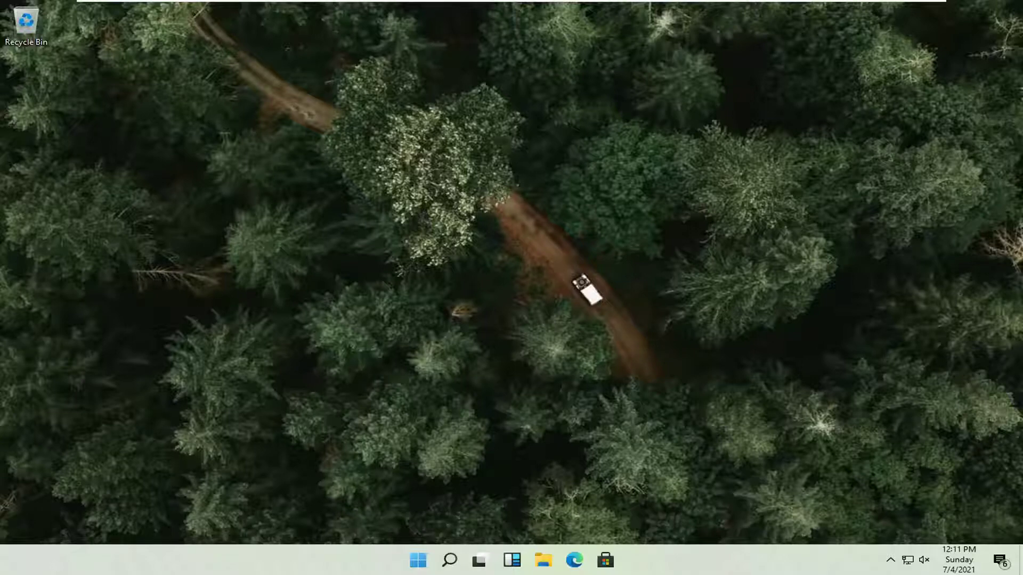
Search for 'cmd' and launch Command Prompt as administrator.
left_click(452, 562)
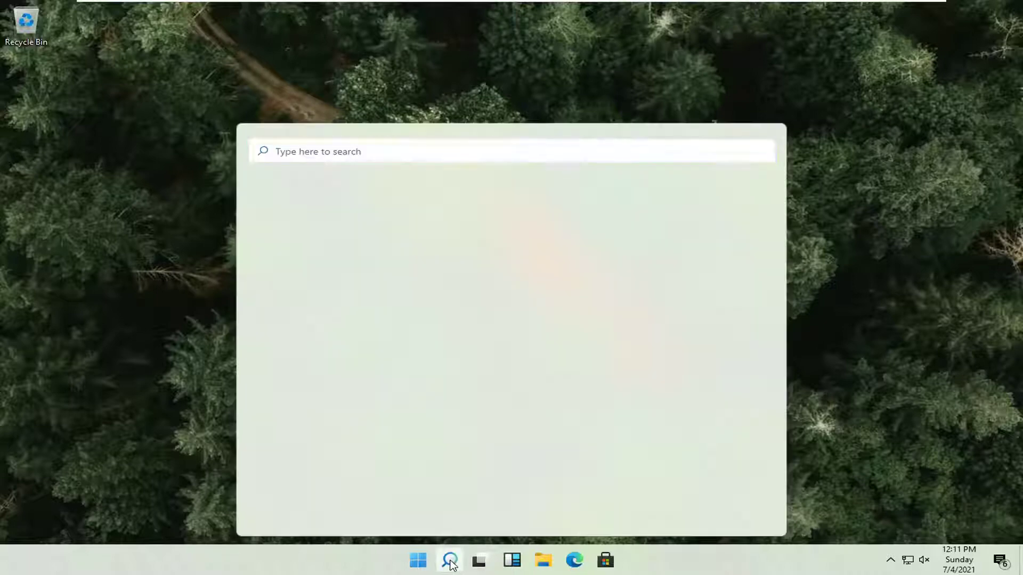
type("cmd")
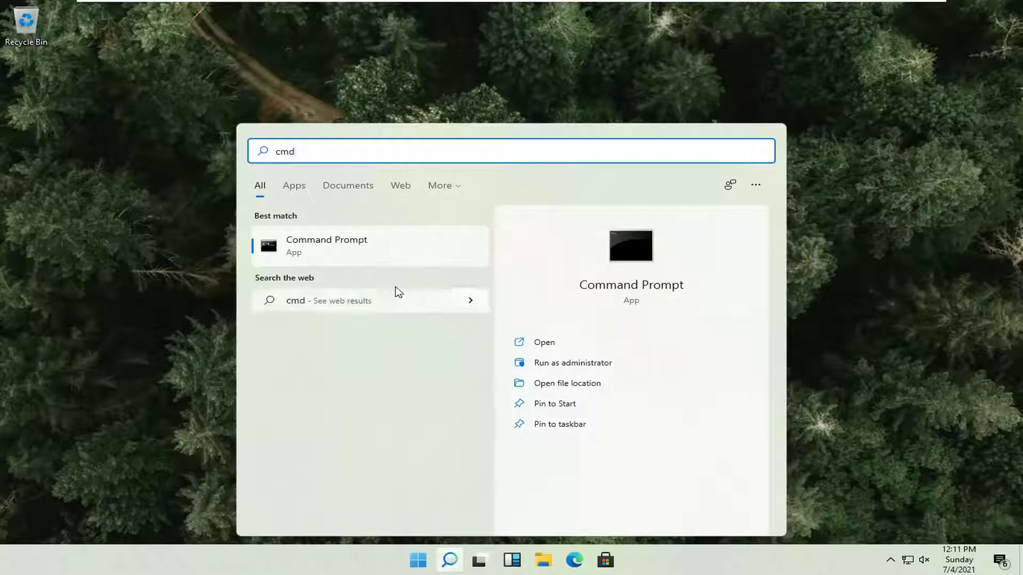
right_click(328, 253)
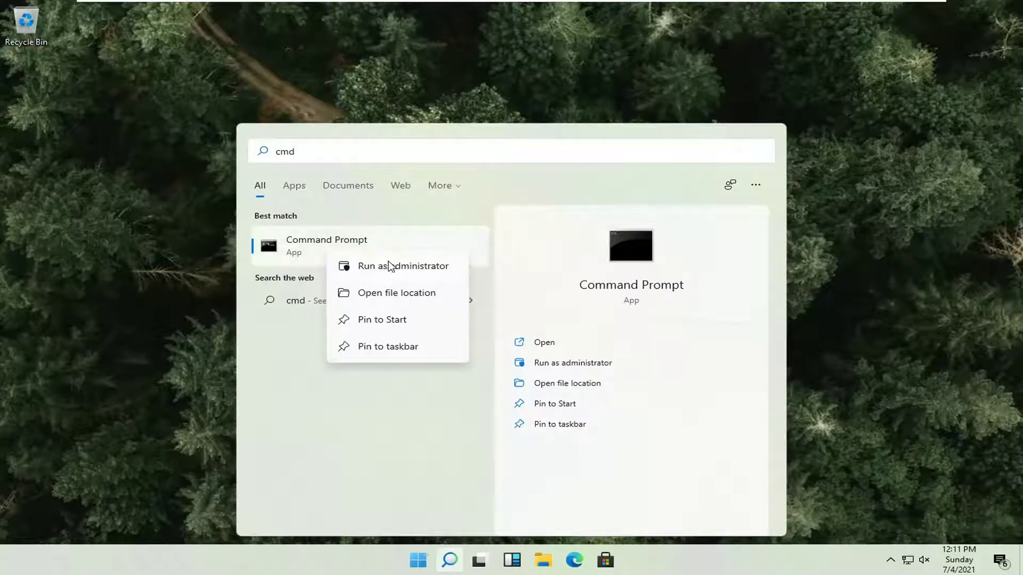
left_click(391, 266)
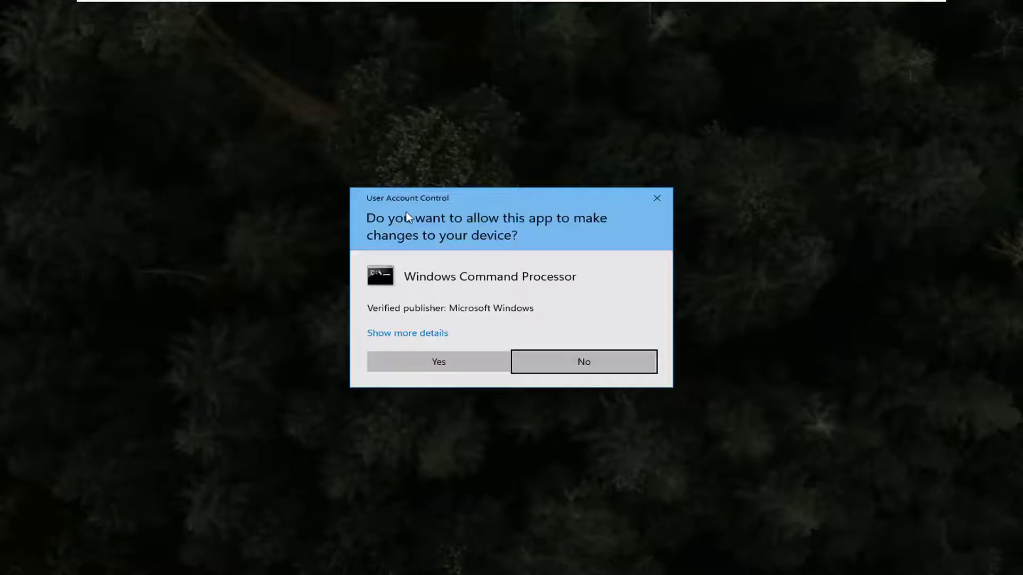
Approve the UAC prompt, then paste and run the for /F wevtutil loop clearing every event log.
left_click(442, 365)
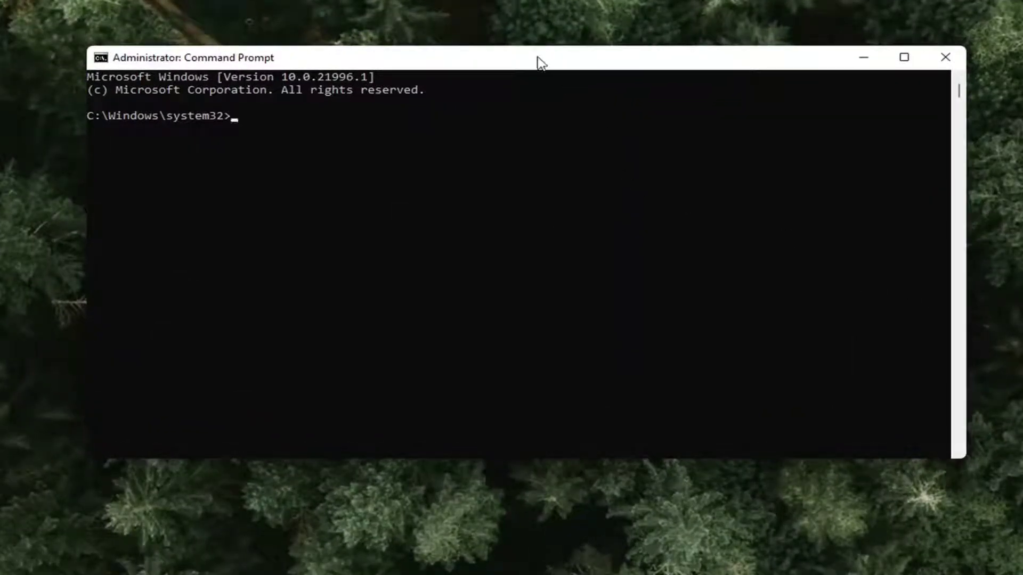
right_click(573, 65)
left_click(612, 184)
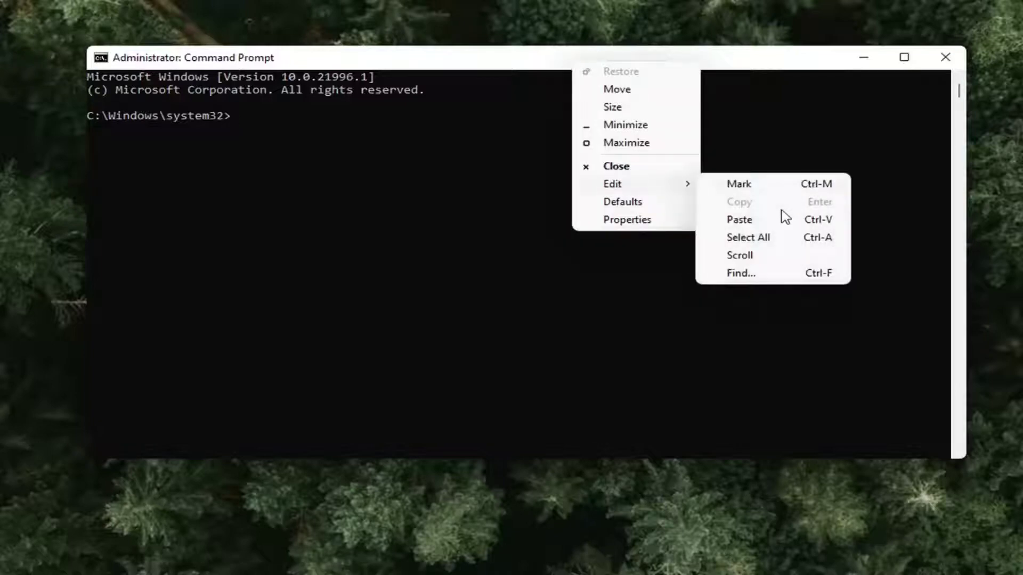
left_click(750, 218)
key("Return")
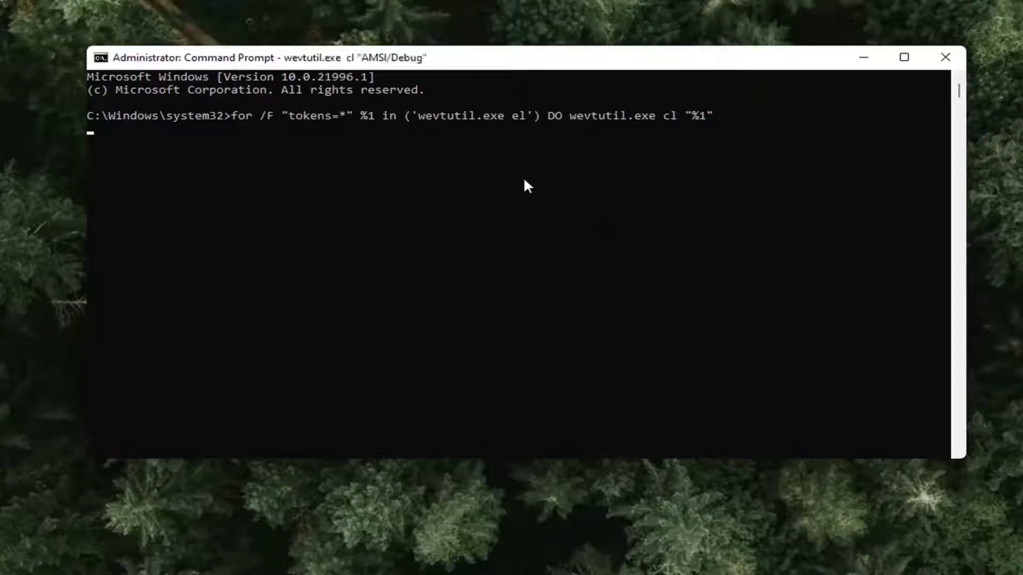